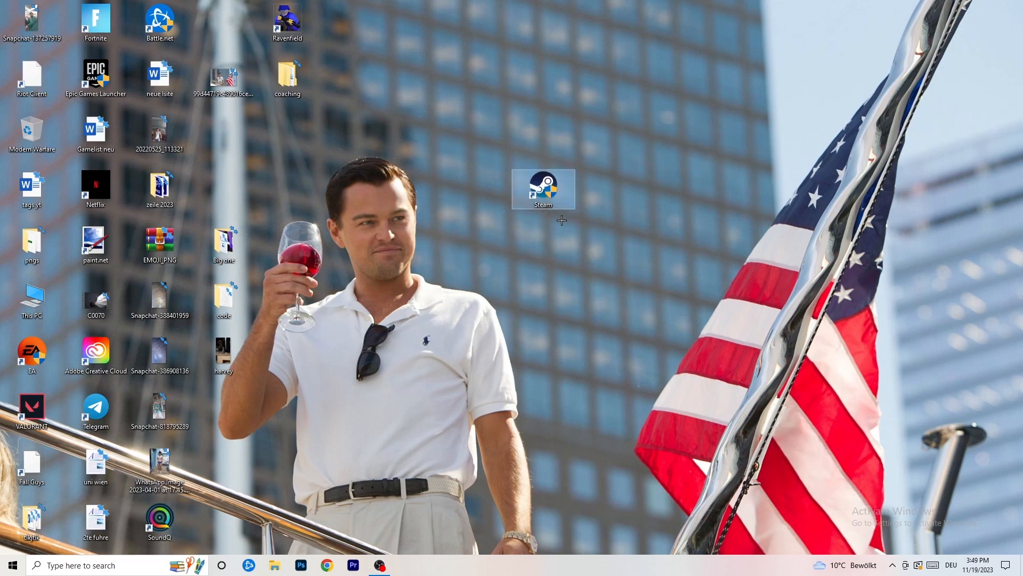
- Review the Steam shortcut's compatibility settings, including the list of Windows versions for compatibility mode, and close its properties
{"action": "right_click", "coordinate": [550, 187]}
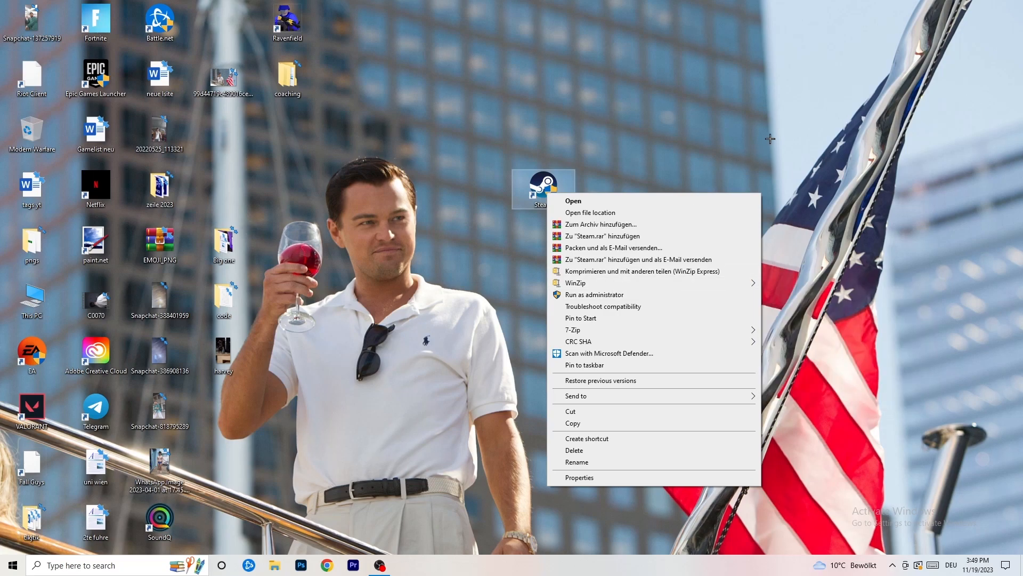
{"action": "left_click", "coordinate": [592, 480]}
{"action": "left_click_drag", "start_coordinate": [642, 199], "coordinate": [455, 153]}
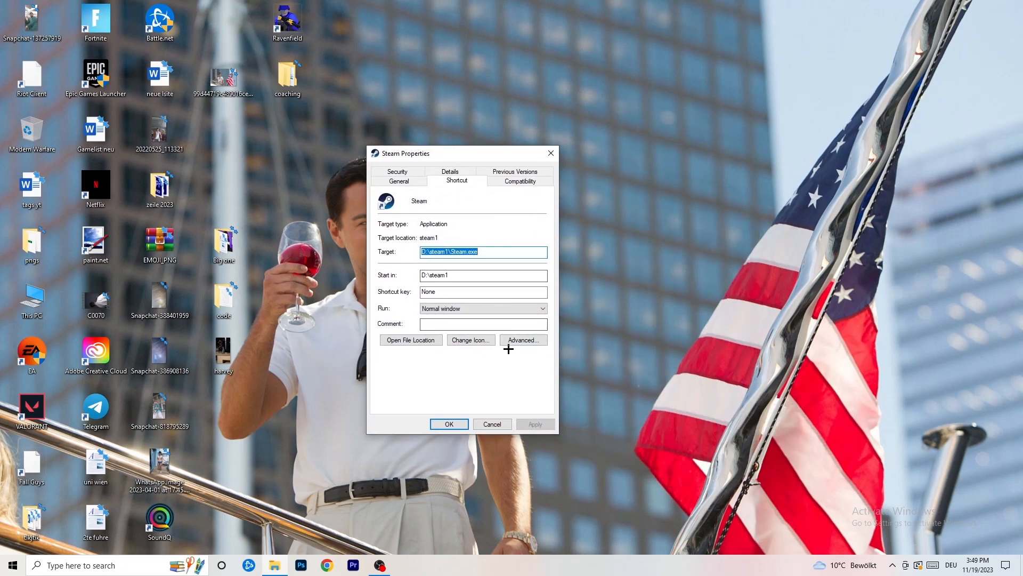
{"action": "left_click", "coordinate": [525, 182]}
{"action": "left_click_drag", "start_coordinate": [469, 156], "coordinate": [589, 111]}
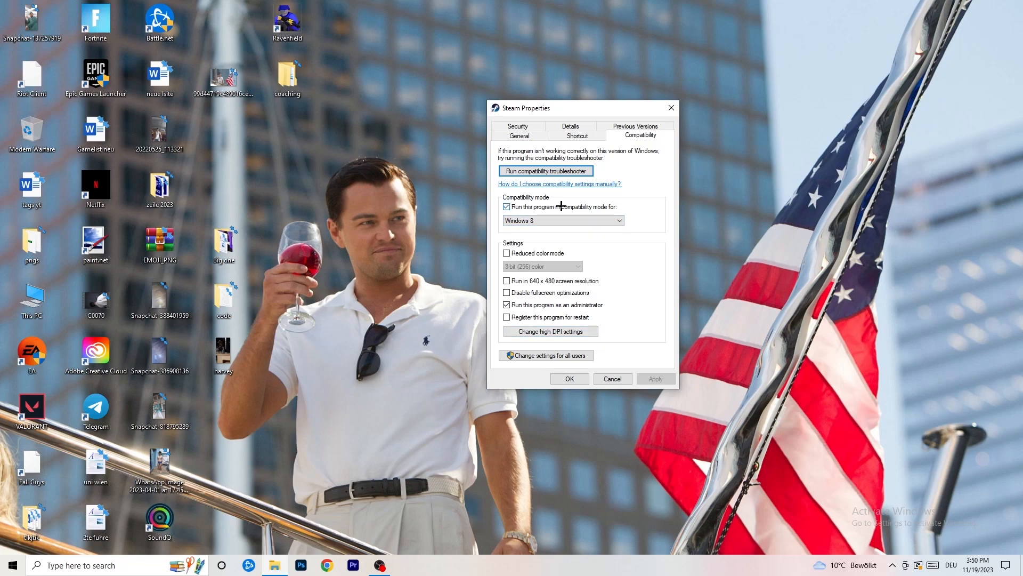
{"action": "left_click", "coordinate": [568, 221]}
{"action": "left_click", "coordinate": [667, 210]}
{"action": "left_click", "coordinate": [578, 379]}
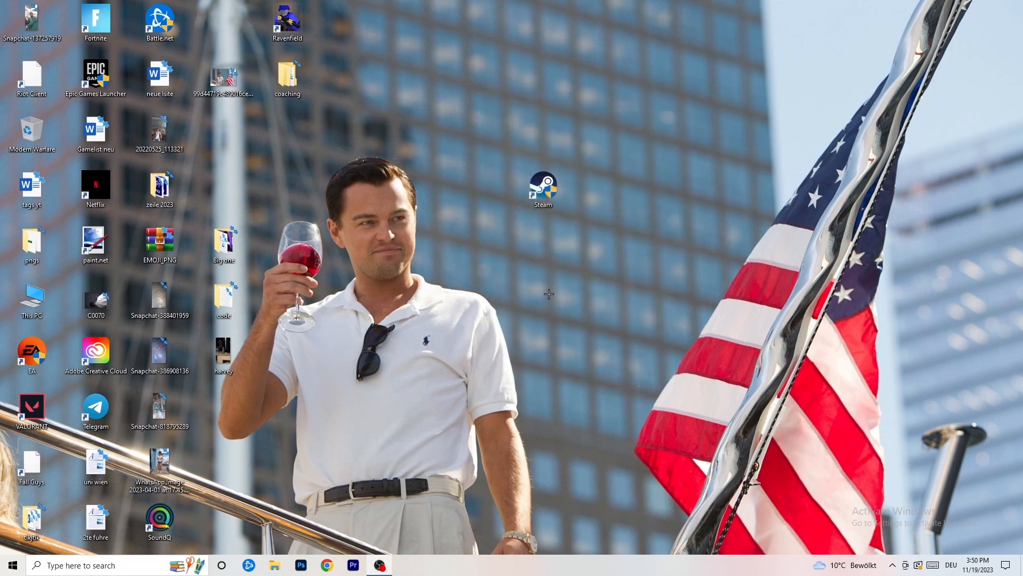
- Reposition the Steam shortcut over the man's forehead in the wallpaper and check its compatibility settings once more
{"action": "left_click_drag", "start_coordinate": [536, 193], "coordinate": [484, 192]}
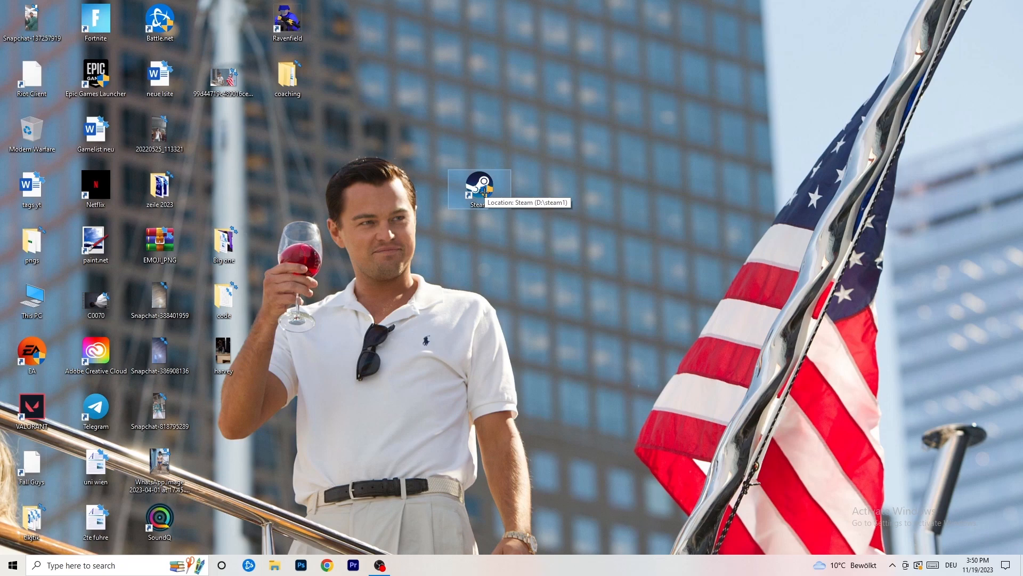
{"action": "left_click_drag", "start_coordinate": [485, 192], "coordinate": [358, 191]}
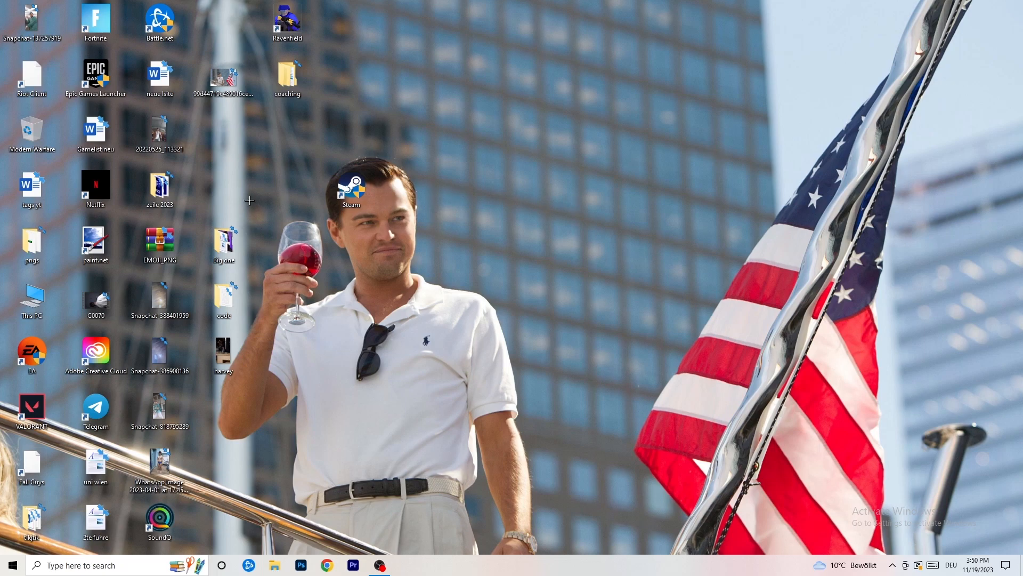
{"action": "right_click", "coordinate": [352, 197]}
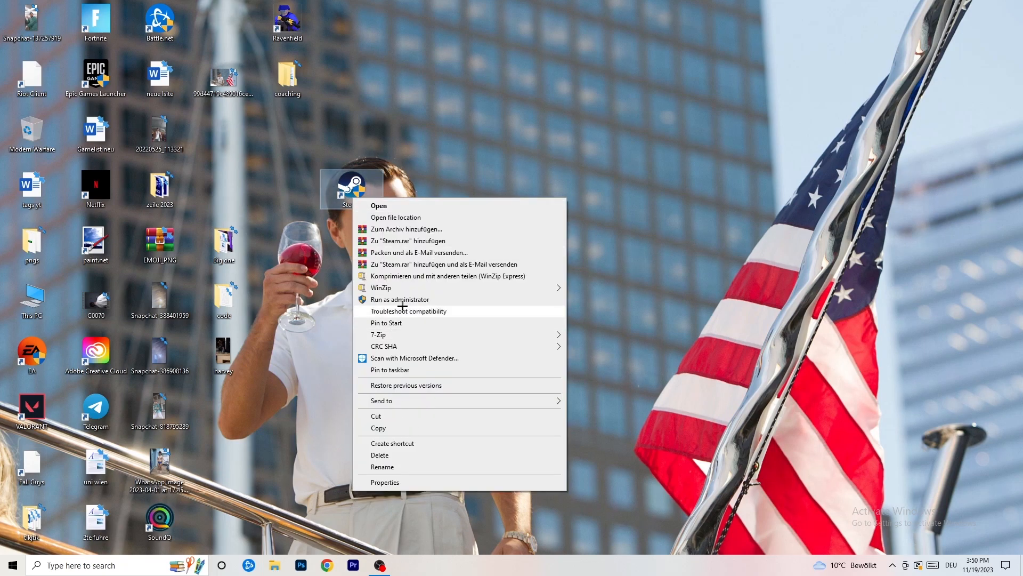
{"action": "left_click", "coordinate": [384, 482]}
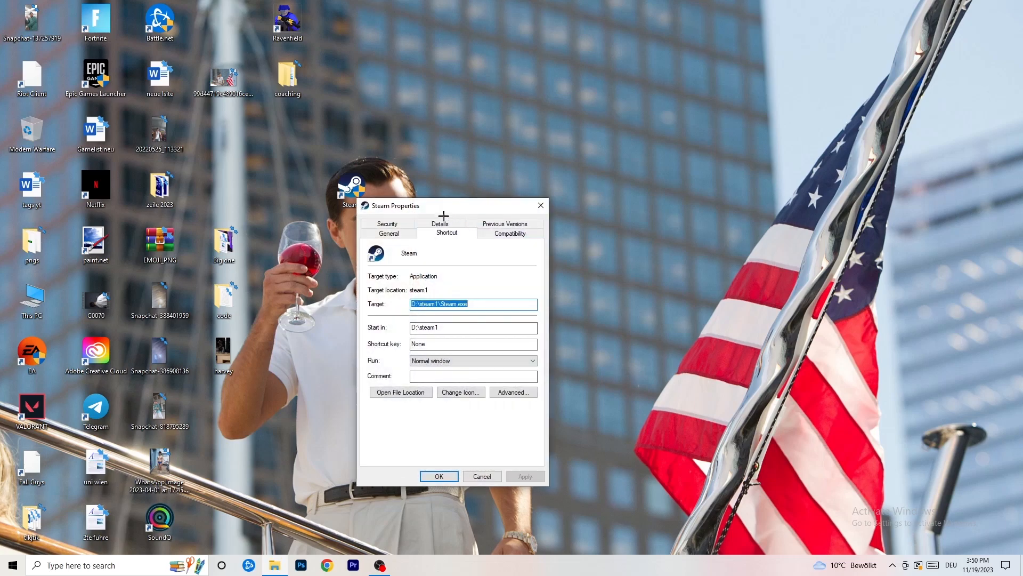
{"action": "left_click", "coordinate": [498, 234]}
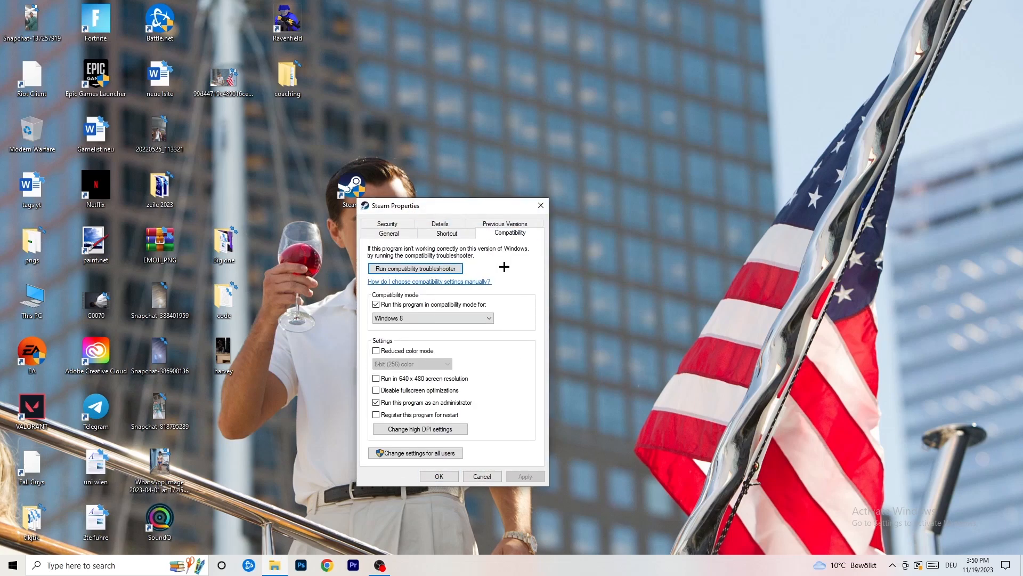
{"action": "left_click", "coordinate": [541, 206]}
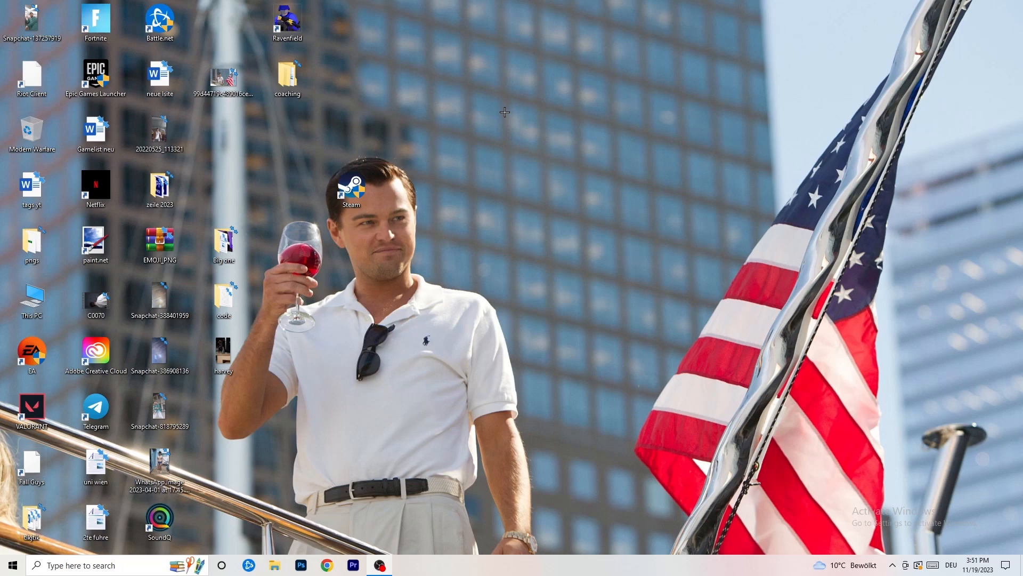
- Open Task Manager and maximize its window
{"action": "left_click_drag", "start_coordinate": [541, 565], "coordinate": [521, 538]}
{"action": "right_click", "coordinate": [521, 568]}
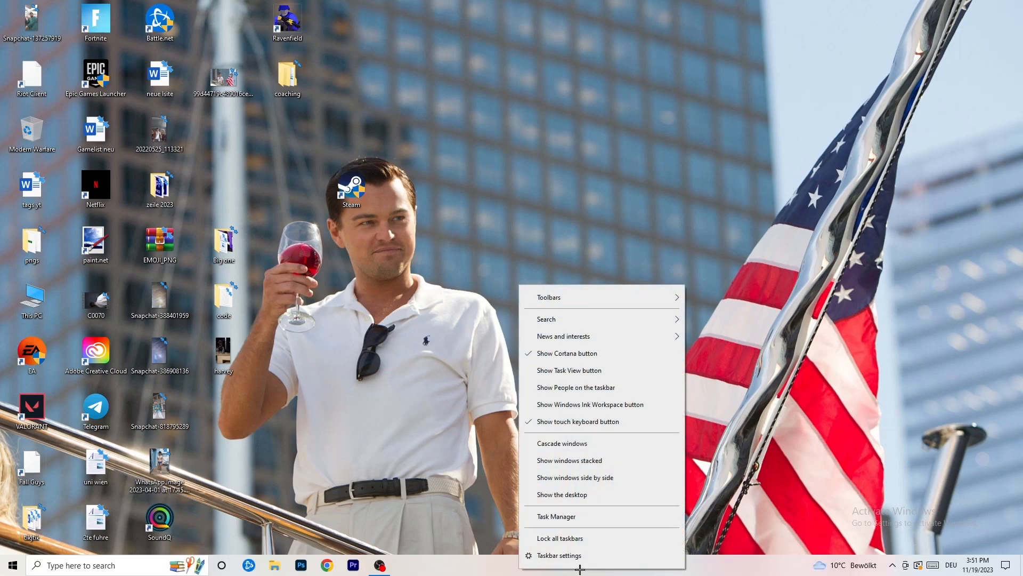
{"action": "left_click", "coordinate": [570, 517]}
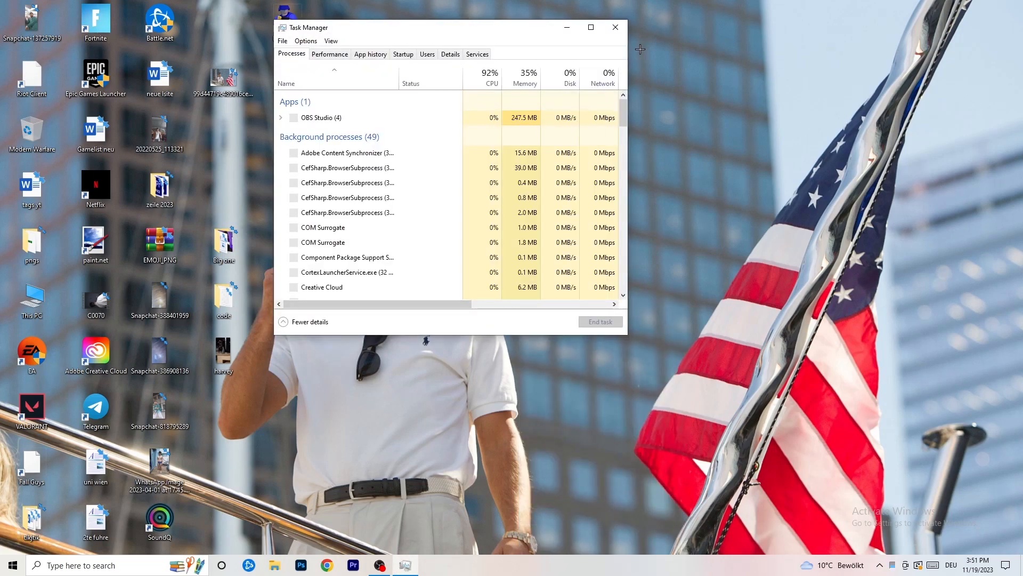
{"action": "left_click", "coordinate": [589, 25]}
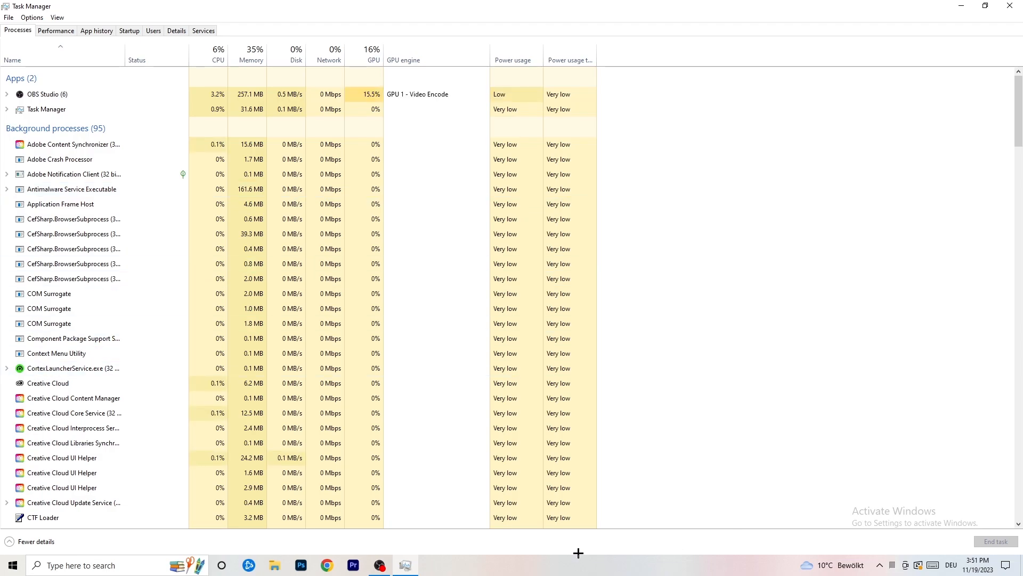
- Display the priority options for a Creative Cloud UI Helper process in the detailed process list
{"action": "left_click", "coordinate": [166, 31]}
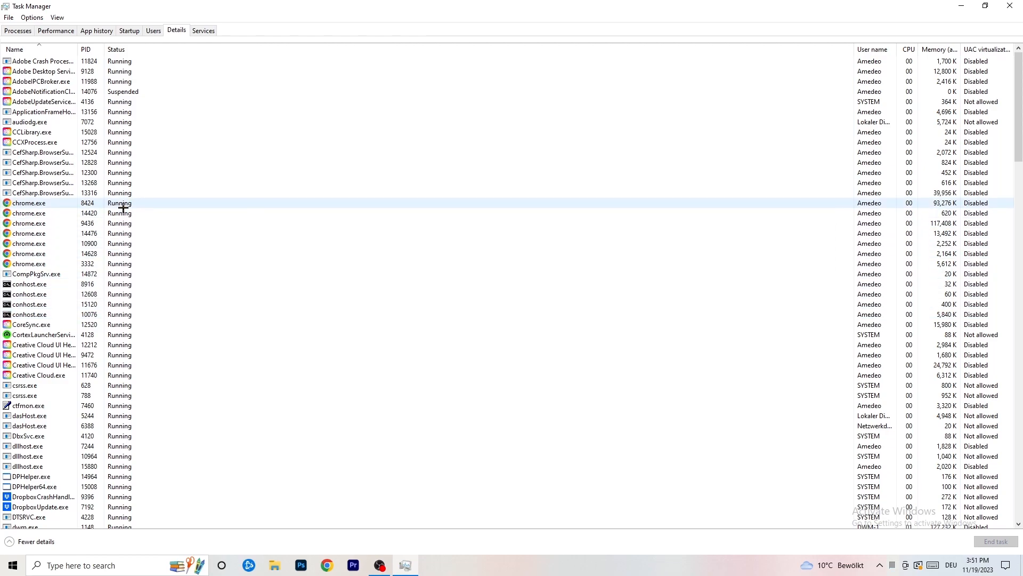
{"action": "scroll", "coordinate": [123, 208], "scroll_direction": "down", "scroll_amount": 3}
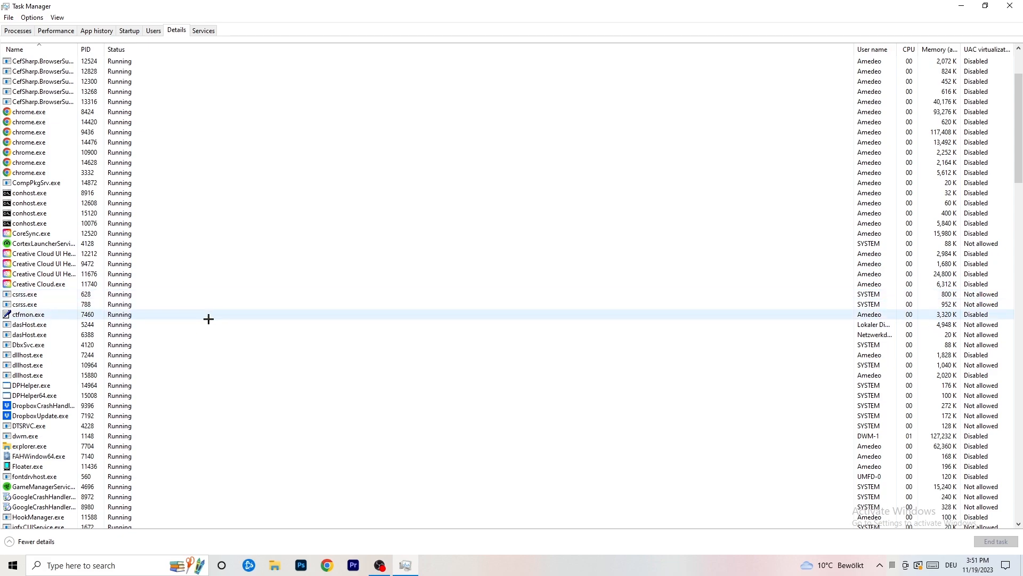
{"action": "right_click", "coordinate": [42, 273]}
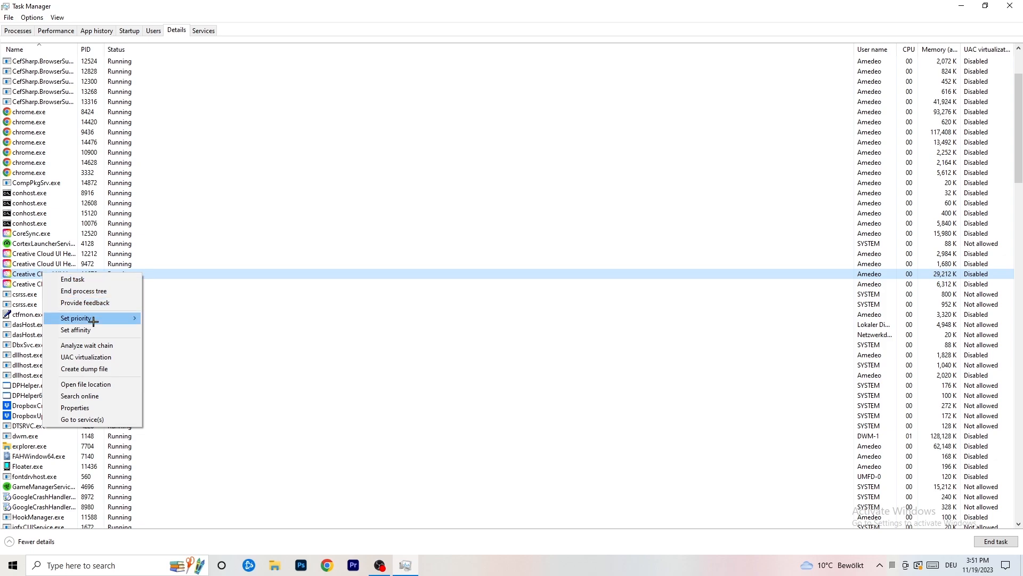
{"action": "mouse_move", "coordinate": [94, 321]}
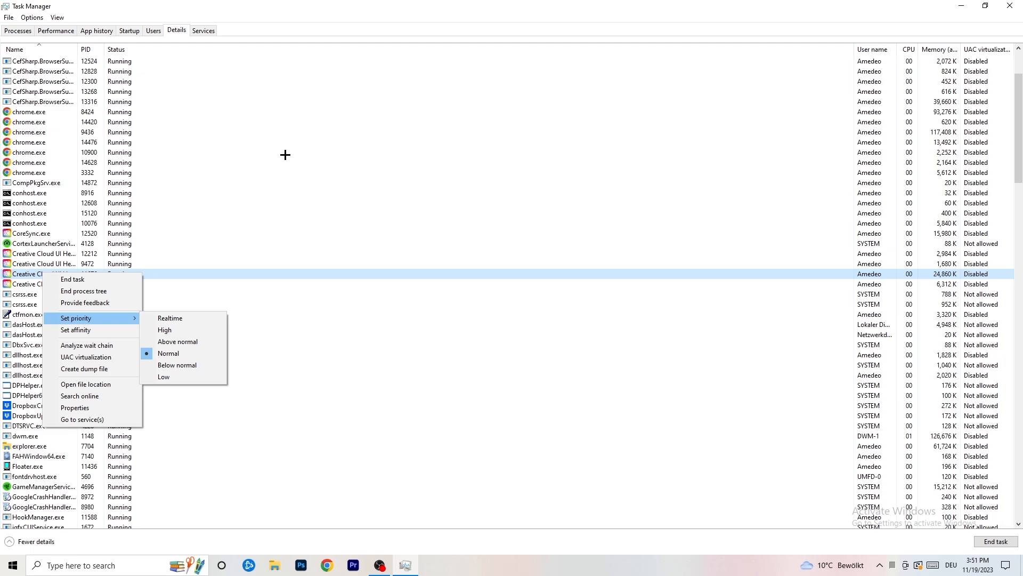
- Review the startup programs and check the Disable option for File Association Helper without applying it
{"action": "left_click", "coordinate": [131, 30]}
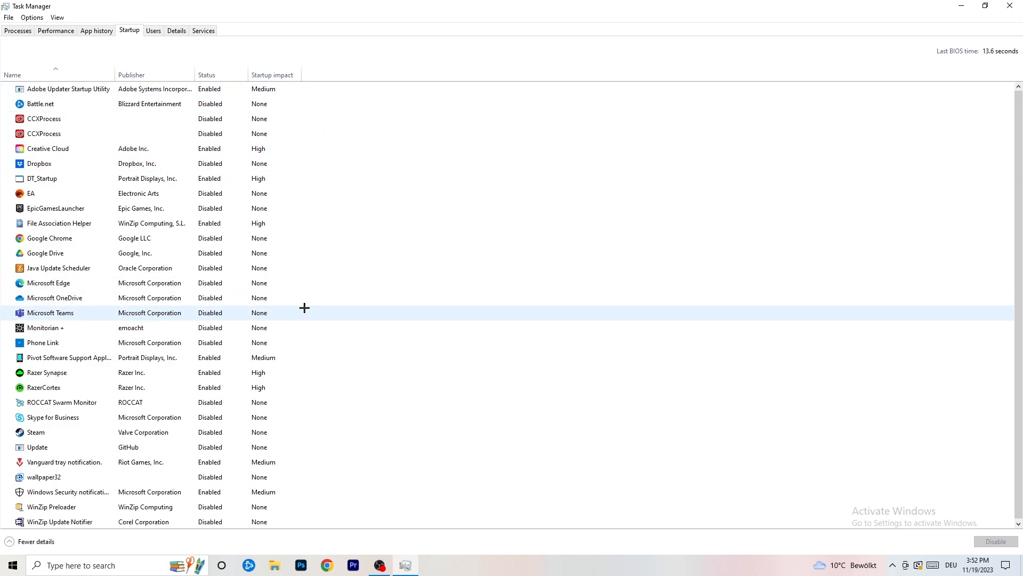
{"action": "scroll", "coordinate": [306, 474], "scroll_direction": "down", "scroll_amount": 1}
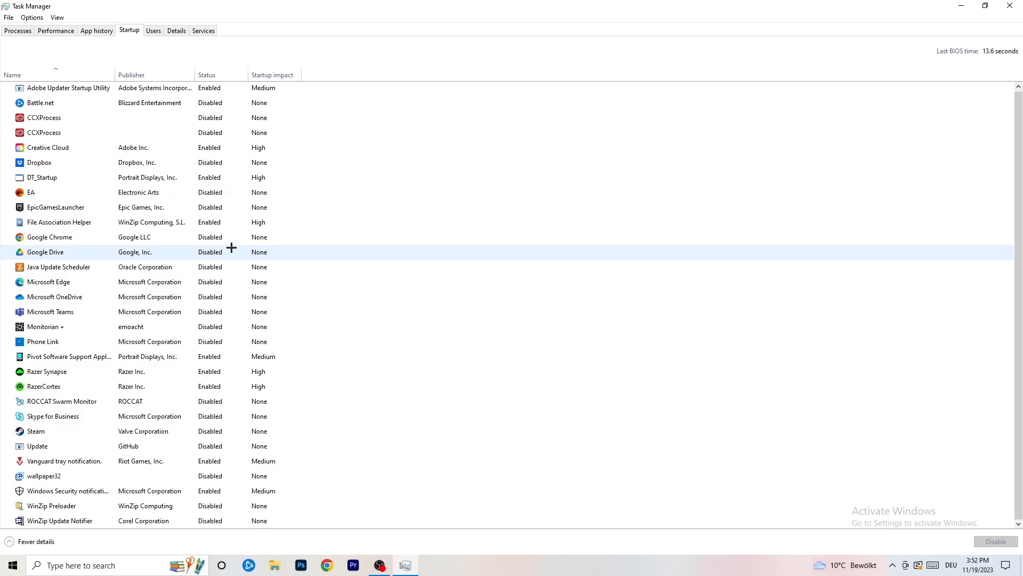
{"action": "right_click", "coordinate": [213, 223]}
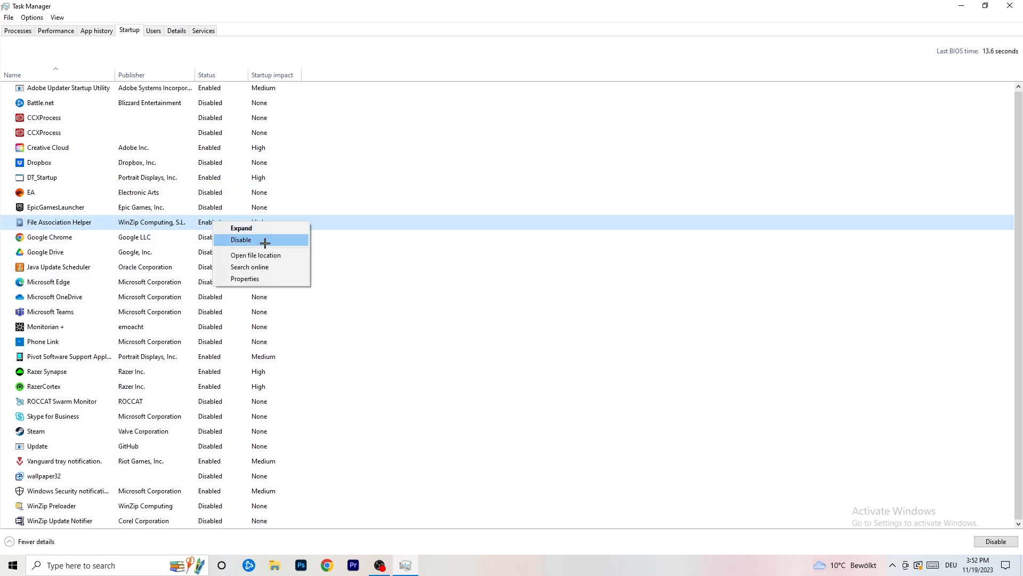
{"action": "left_click", "coordinate": [418, 76]}
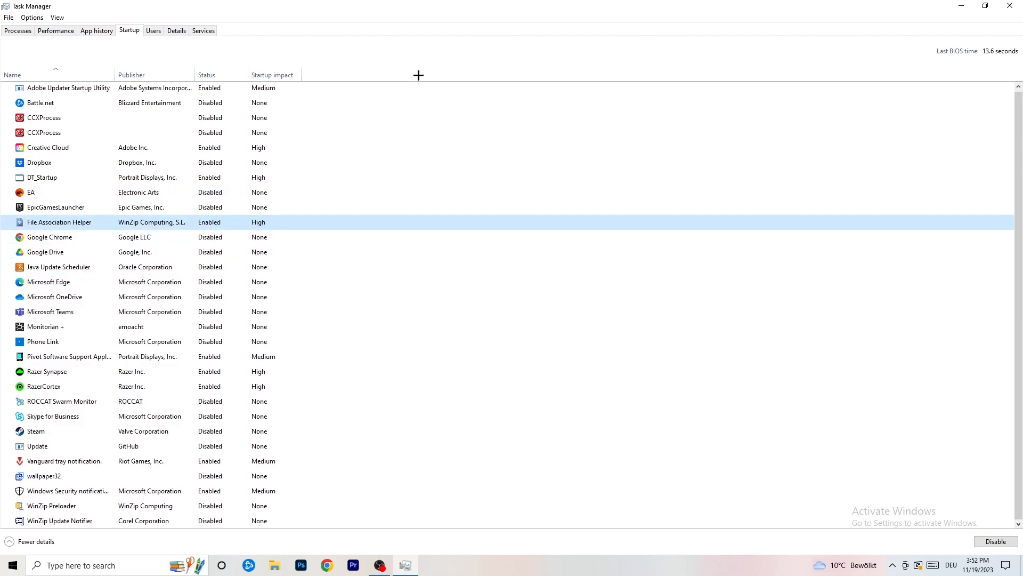
- Sort the running processes by GPU usage in both directions and look through the list for demanding programs
{"action": "left_click", "coordinate": [27, 31]}
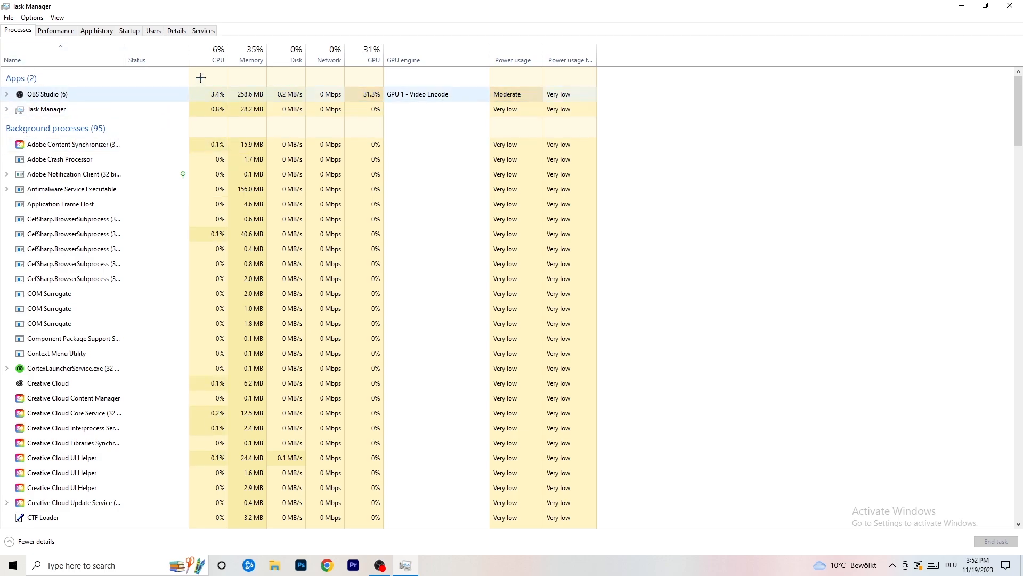
{"action": "left_click", "coordinate": [218, 45]}
{"action": "left_click", "coordinate": [364, 49]}
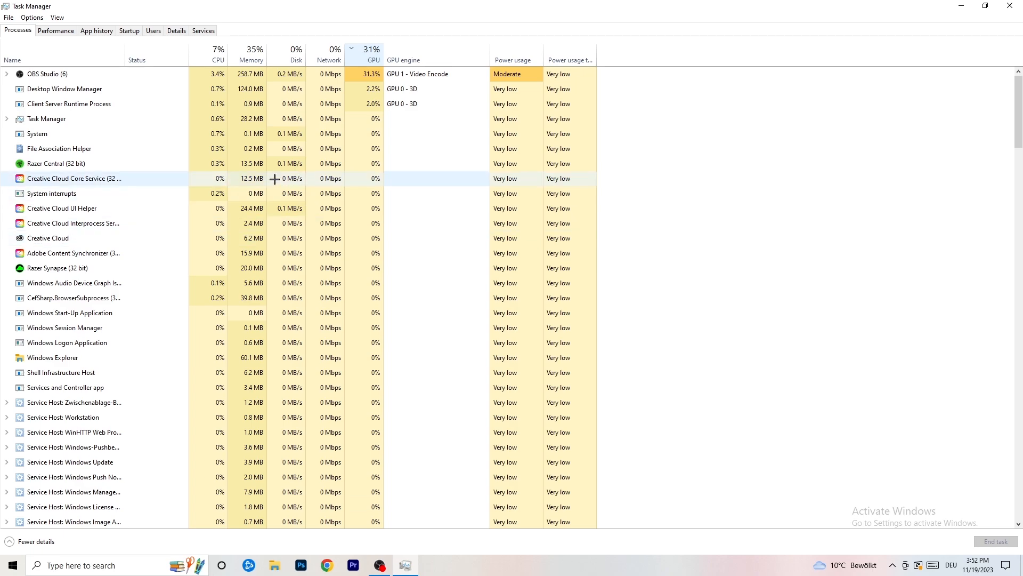
{"action": "left_click", "coordinate": [368, 56]}
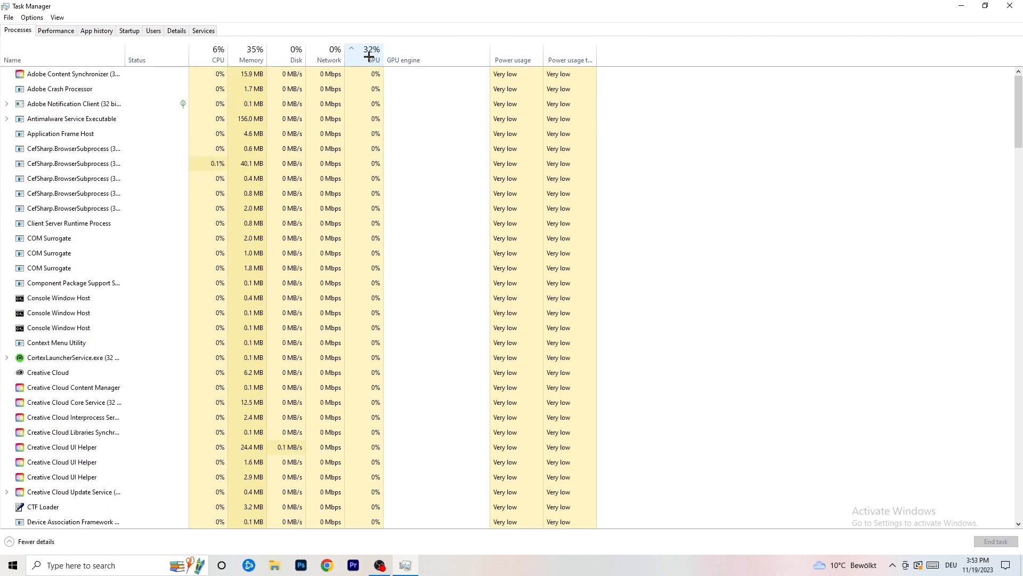
{"action": "scroll", "coordinate": [373, 167], "scroll_direction": "down", "scroll_amount": 15}
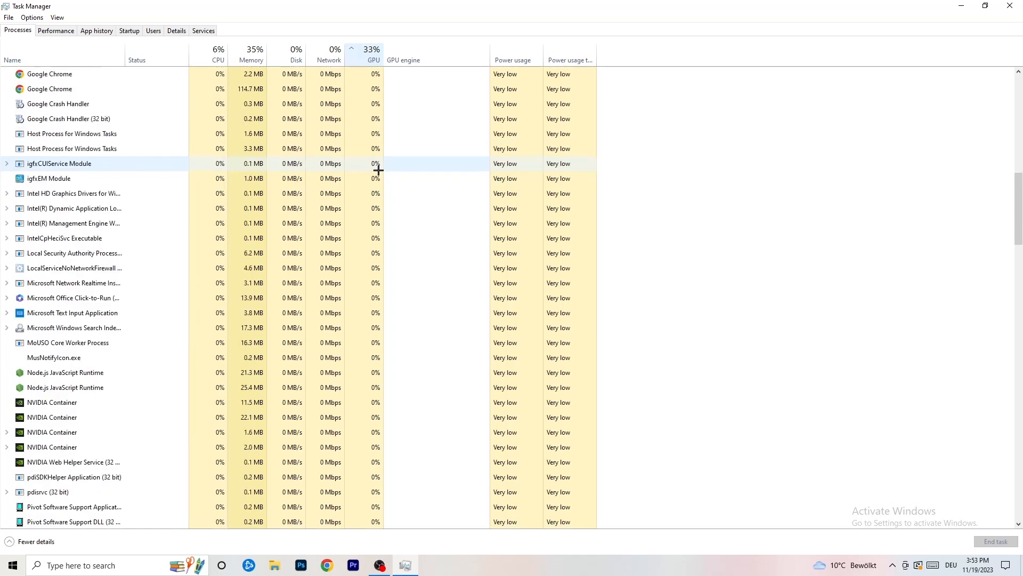
{"action": "scroll", "coordinate": [379, 169], "scroll_direction": "up", "scroll_amount": 14}
{"action": "scroll", "coordinate": [378, 154], "scroll_direction": "down", "scroll_amount": 18}
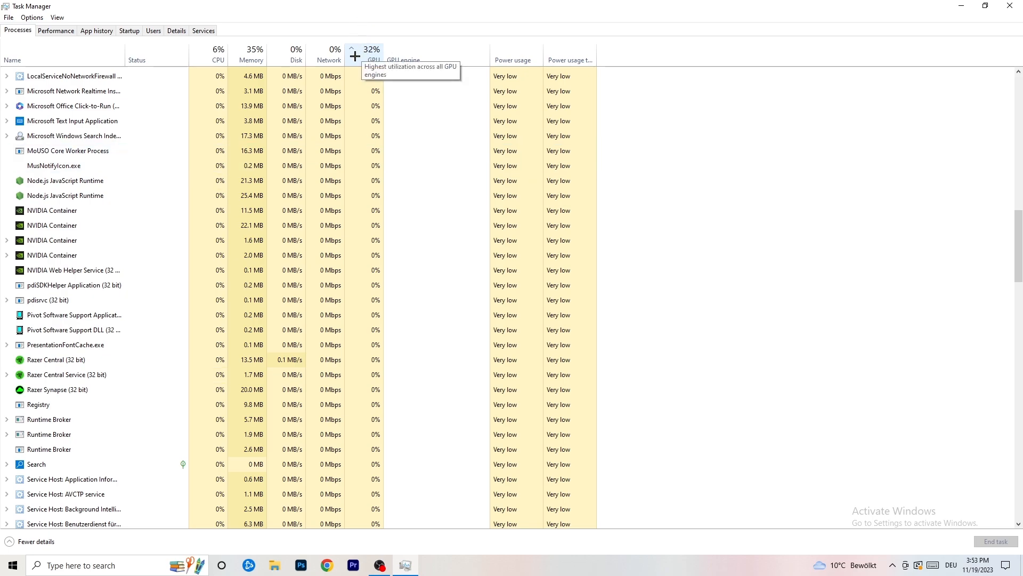
- Check the End task option for the Microsoft Windows Search Indexer process without applying it, and close Task Manager
{"action": "right_click", "coordinate": [347, 133]}
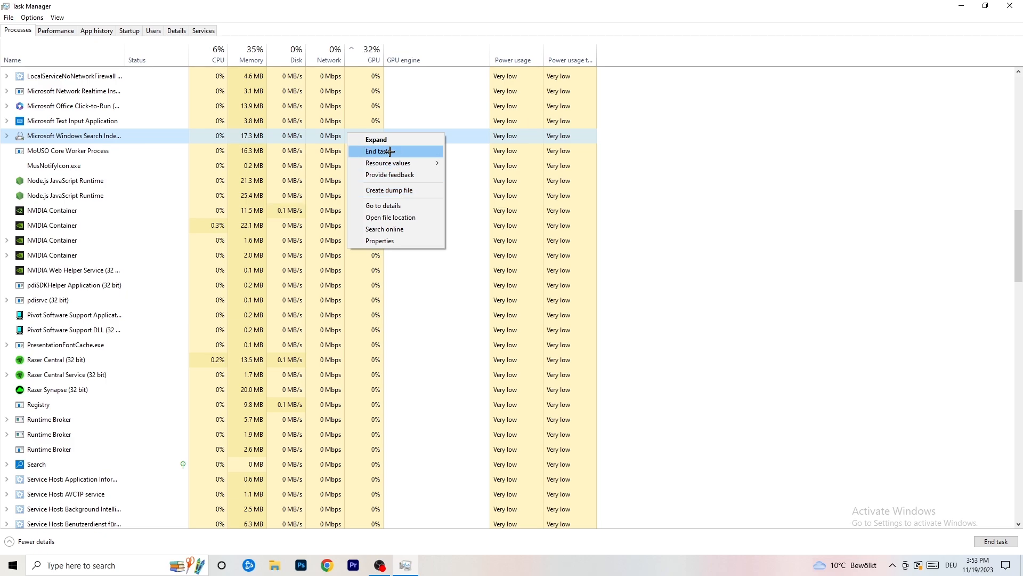
{"action": "left_click", "coordinate": [217, 54]}
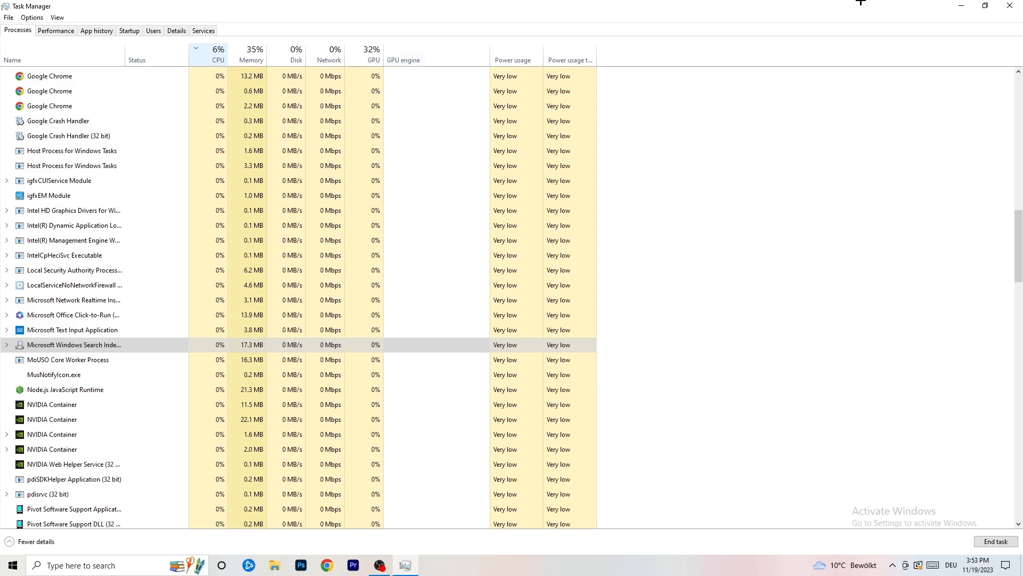
{"action": "left_click", "coordinate": [1009, 5]}
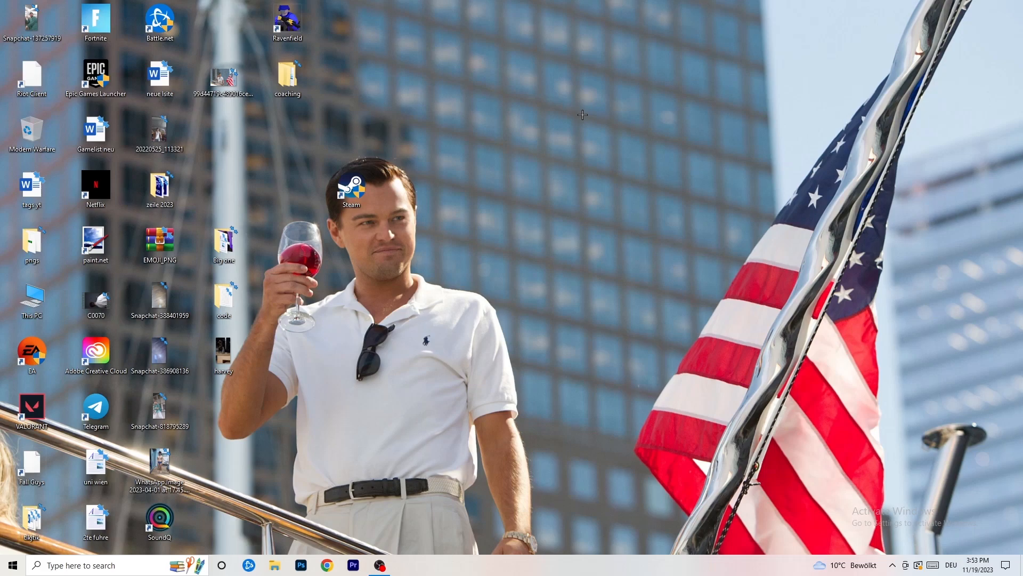
- Open the Xbox Game Bar page of the Windows gaming settings
{"action": "left_click", "coordinate": [12, 564]}
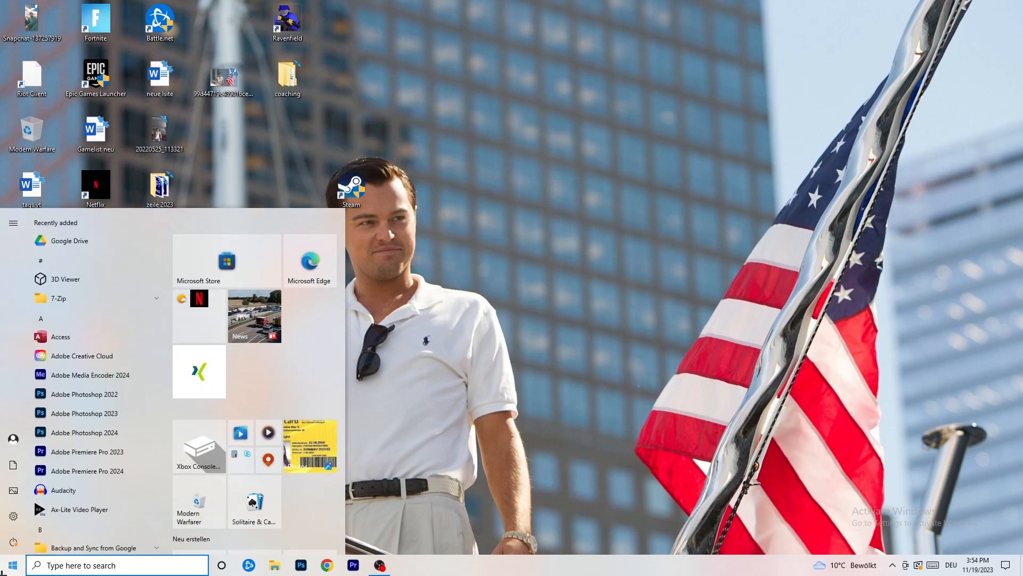
{"action": "left_click", "coordinate": [13, 515]}
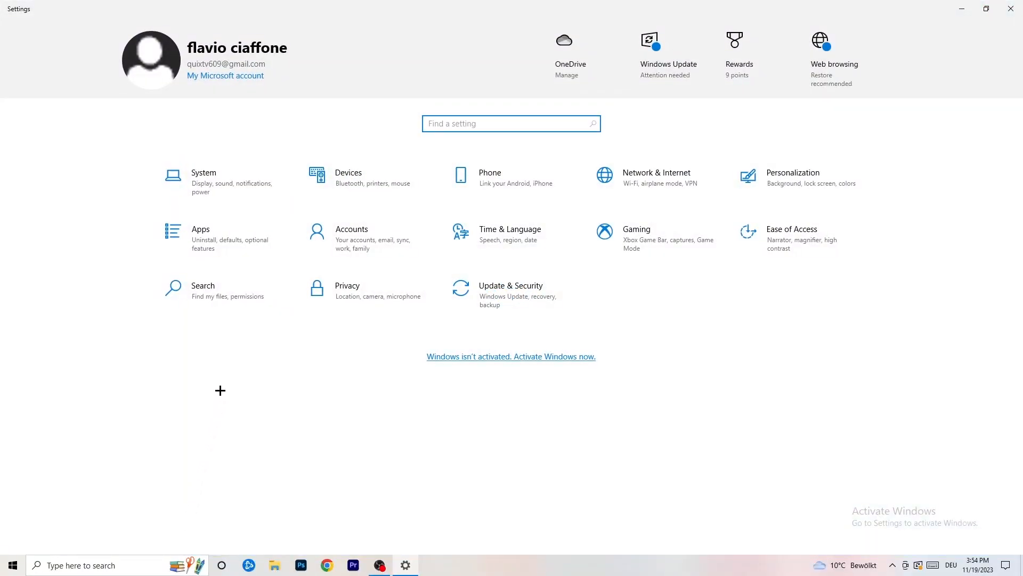
{"action": "left_click", "coordinate": [637, 234]}
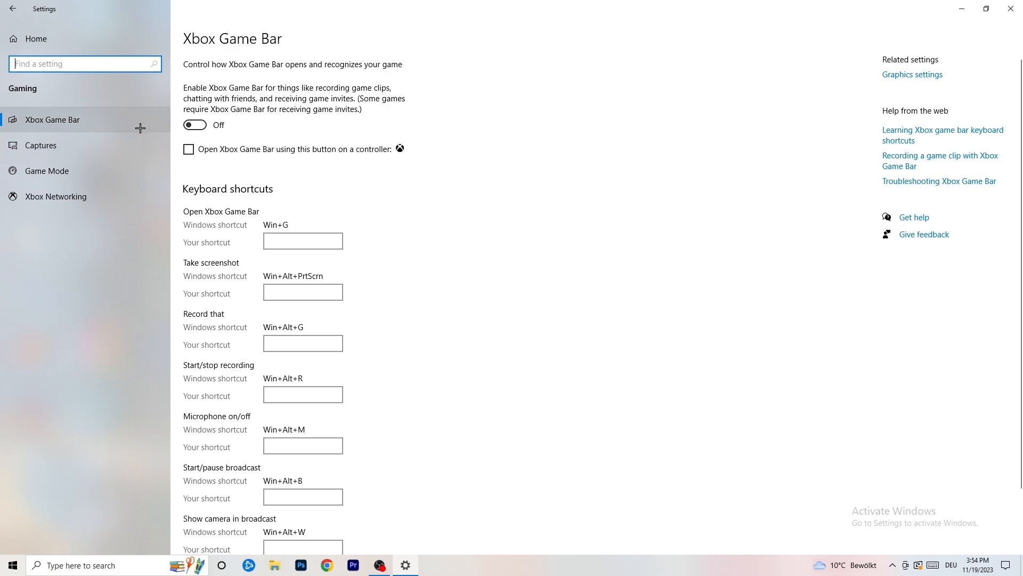
- Review the background recording and audio options for game captures, and check the Game Mode setting
{"action": "left_click", "coordinate": [88, 138]}
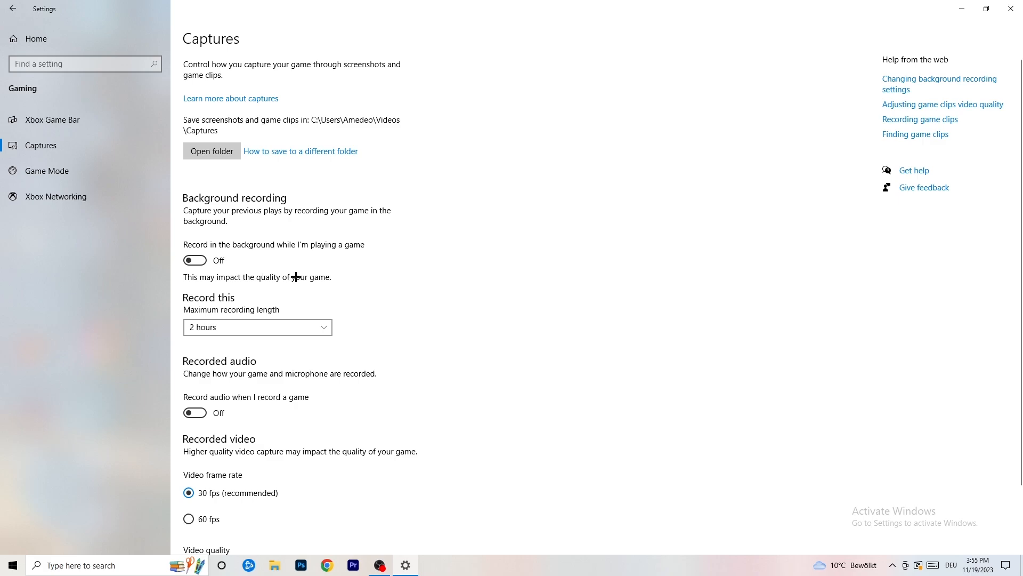
{"action": "scroll", "coordinate": [296, 277], "scroll_direction": "down", "scroll_amount": 2}
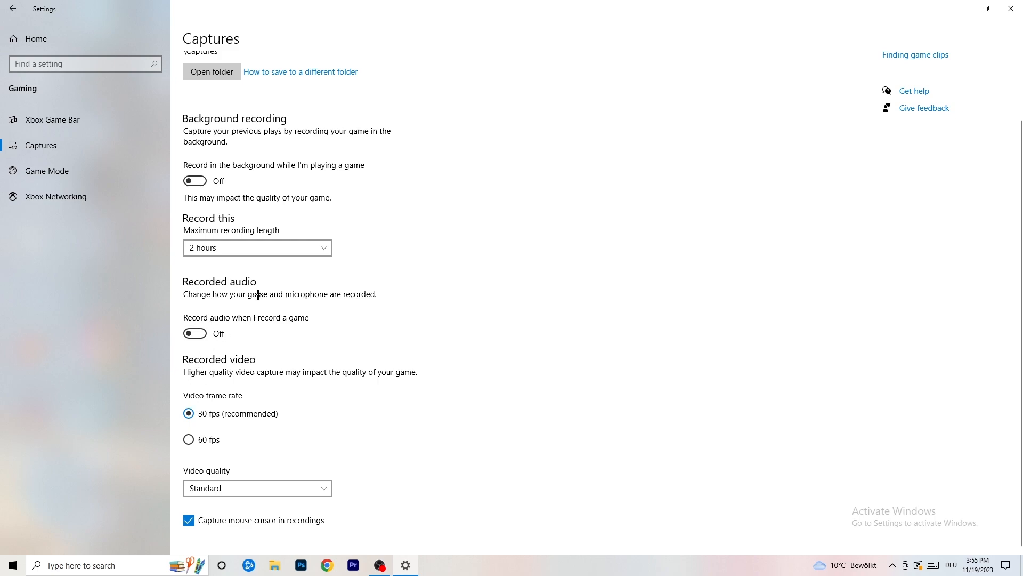
{"action": "left_click", "coordinate": [22, 170]}
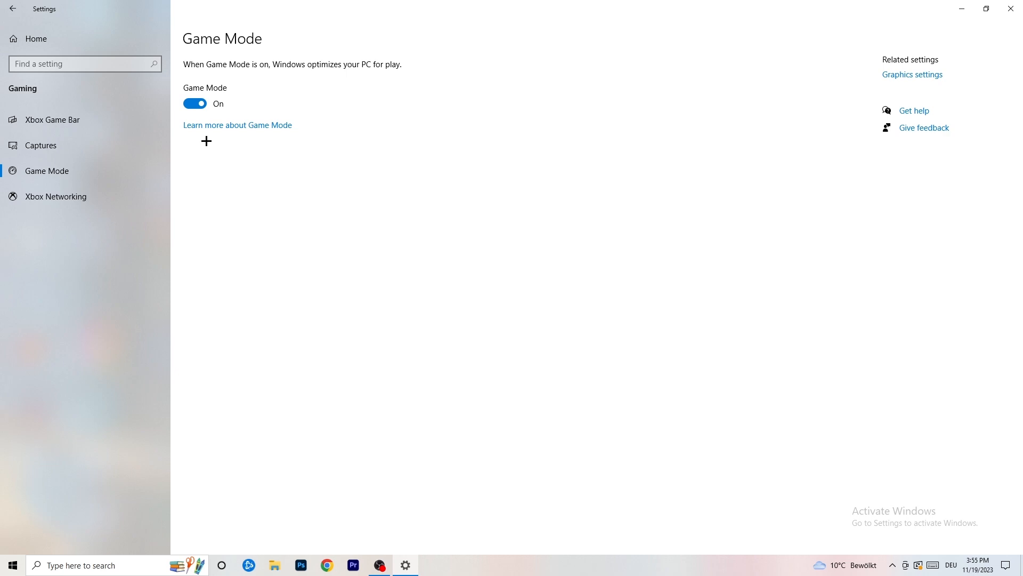
- Check the Windows Update page for pending updates, moving the Settings window aside and maximizing it again
{"action": "left_click", "coordinate": [13, 8]}
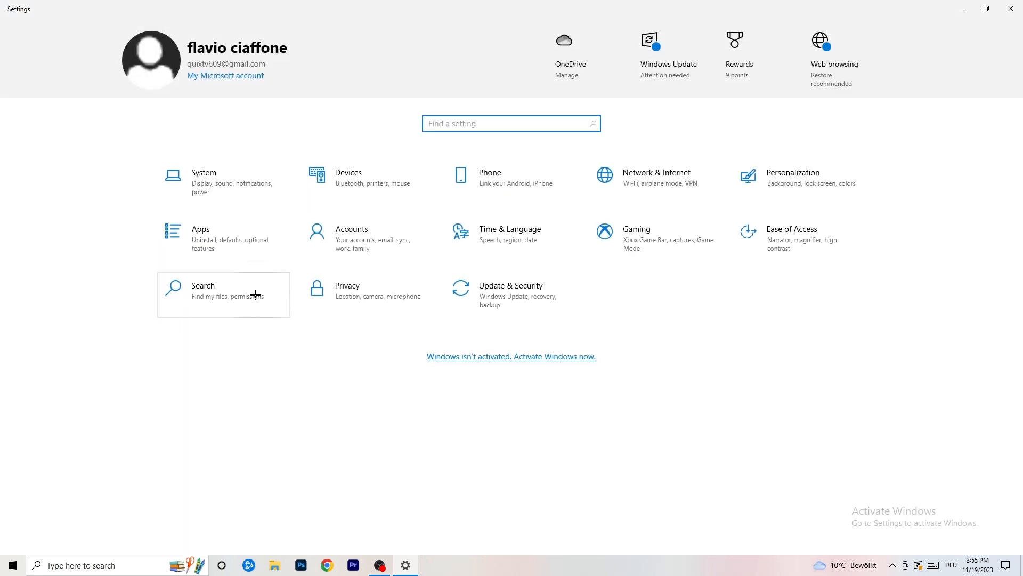
{"action": "left_click", "coordinate": [540, 293]}
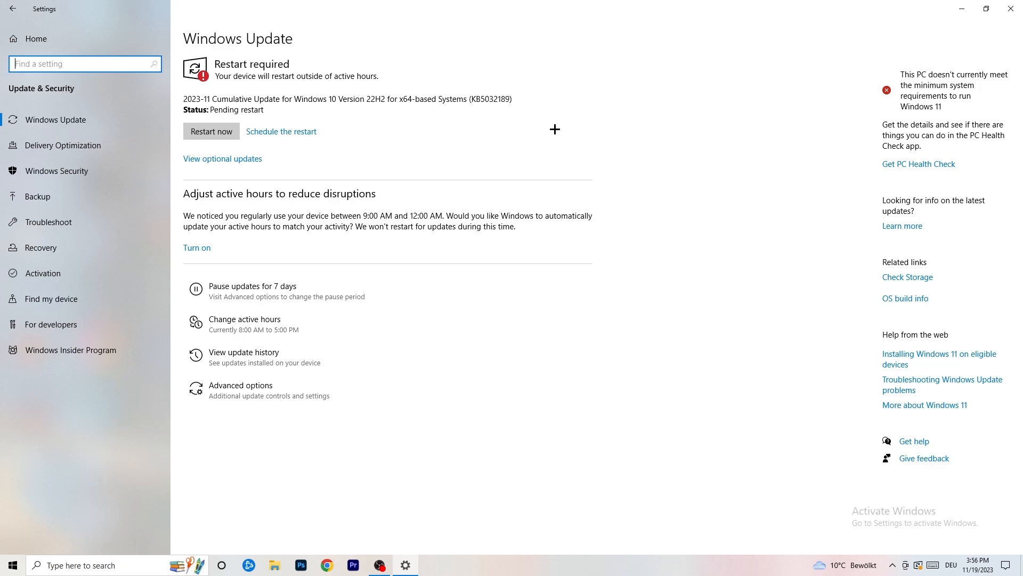
{"action": "left_click_drag", "start_coordinate": [746, 3], "coordinate": [186, 395]}
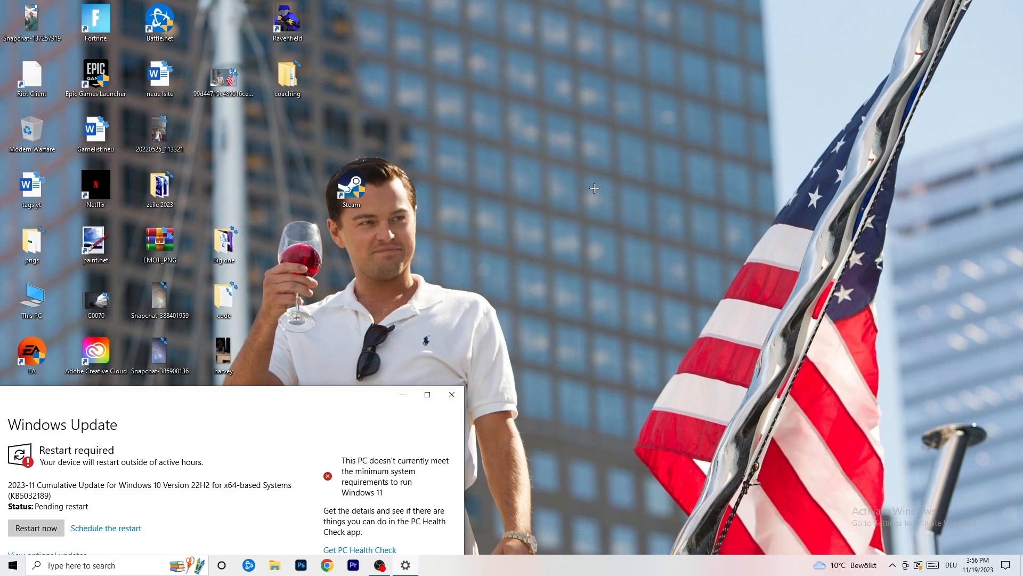
{"action": "left_click", "coordinate": [427, 395]}
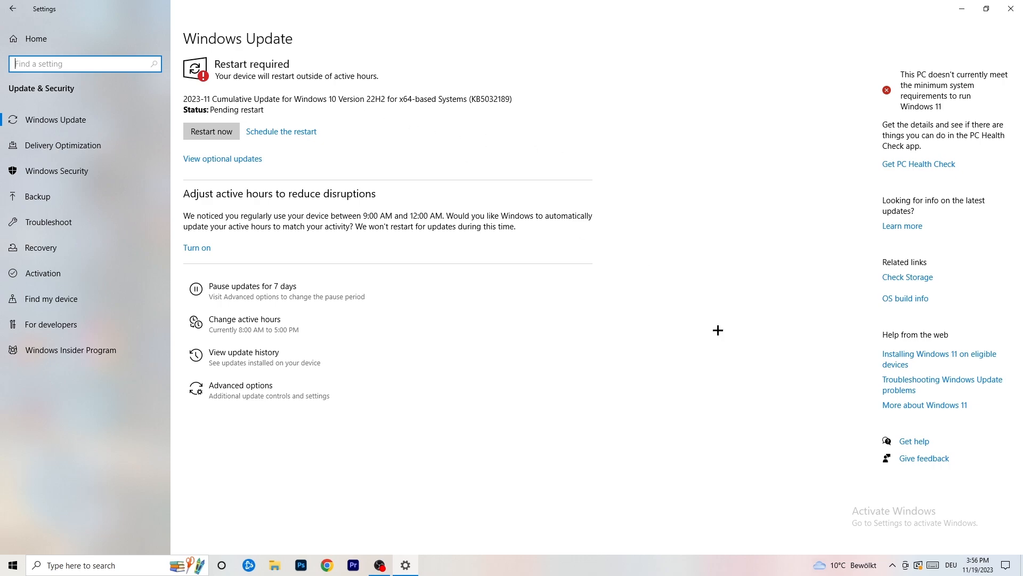
- Review the scaling and display resolution options in the System display settings without changing them
{"action": "left_click", "coordinate": [12, 8]}
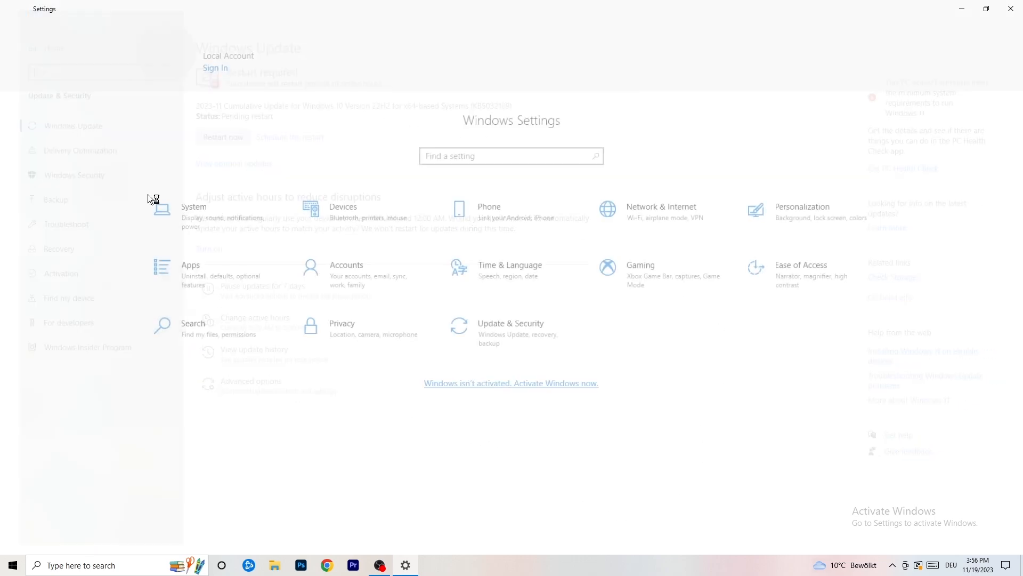
{"action": "left_click", "coordinate": [224, 190]}
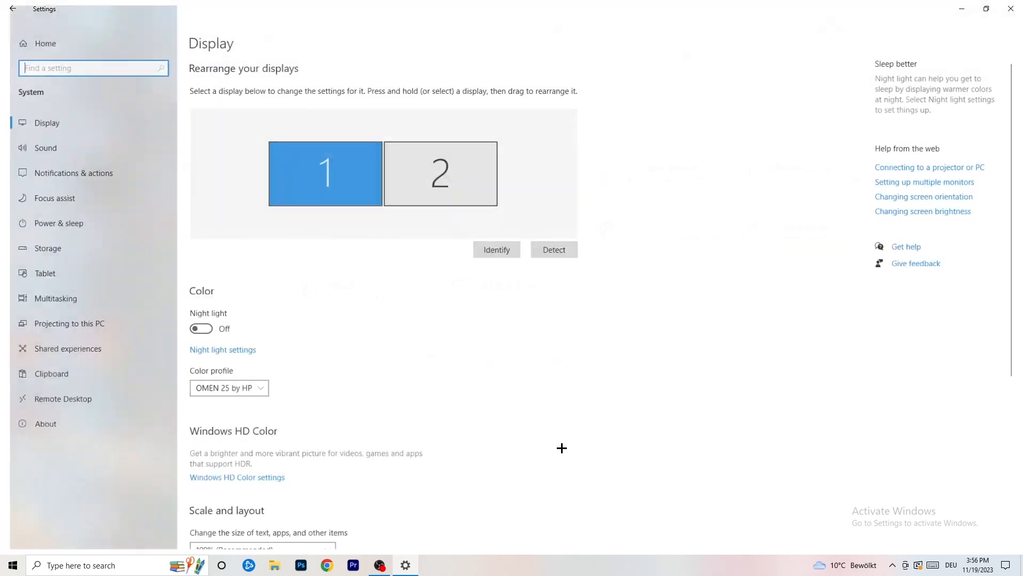
{"action": "left_click", "coordinate": [215, 40]}
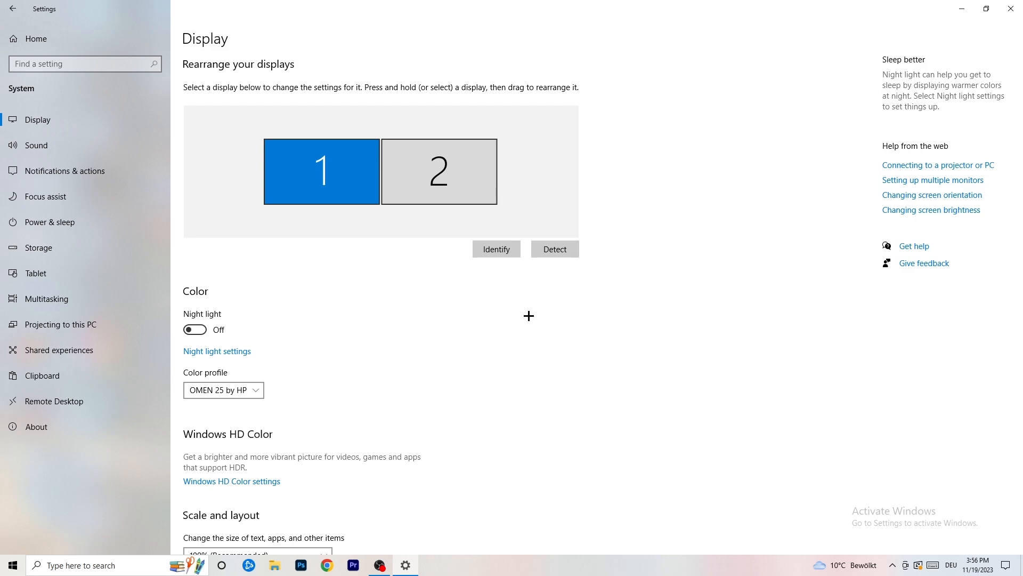
{"action": "scroll", "coordinate": [400, 267], "scroll_direction": "down", "scroll_amount": 5}
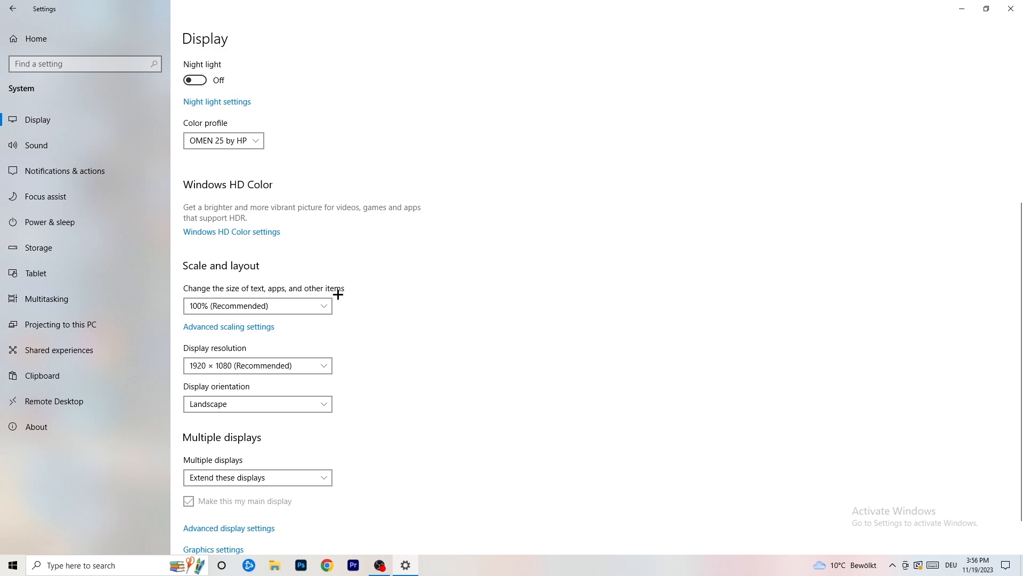
{"action": "left_click", "coordinate": [326, 305]}
{"action": "left_click", "coordinate": [497, 262]}
{"action": "scroll", "coordinate": [244, 289], "scroll_direction": "down", "scroll_amount": 1}
{"action": "left_click", "coordinate": [291, 324]}
{"action": "left_click", "coordinate": [504, 288]}
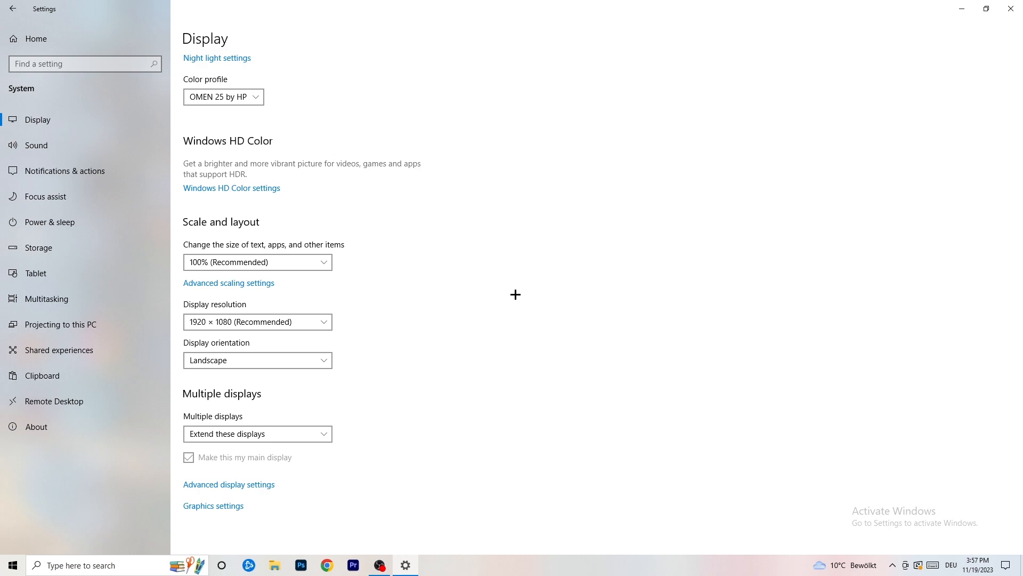
- Review the available power plans, including the additional ones, in the additional power settings and close Power Options
{"action": "left_click", "coordinate": [68, 225]}
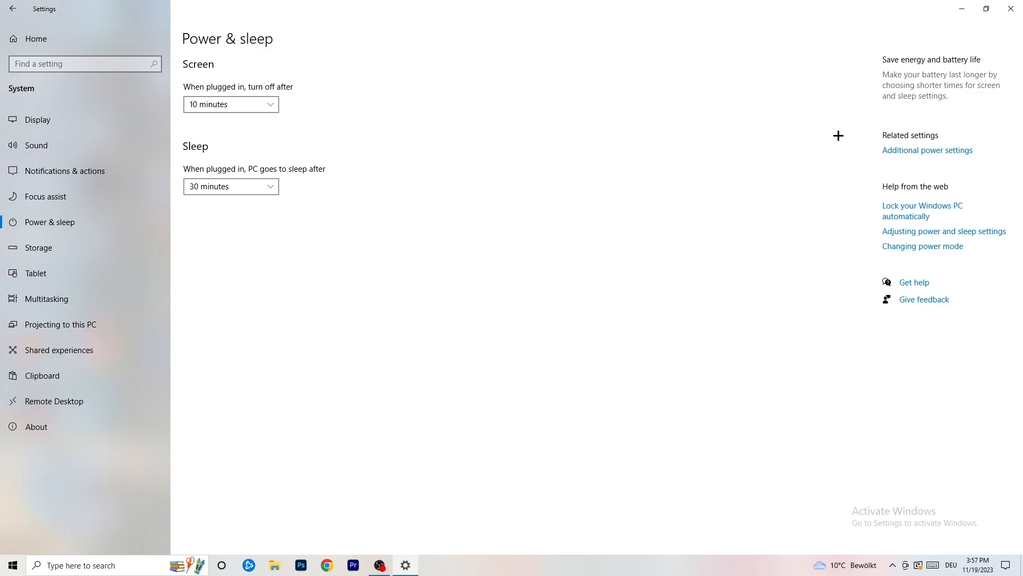
{"action": "left_click", "coordinate": [917, 152]}
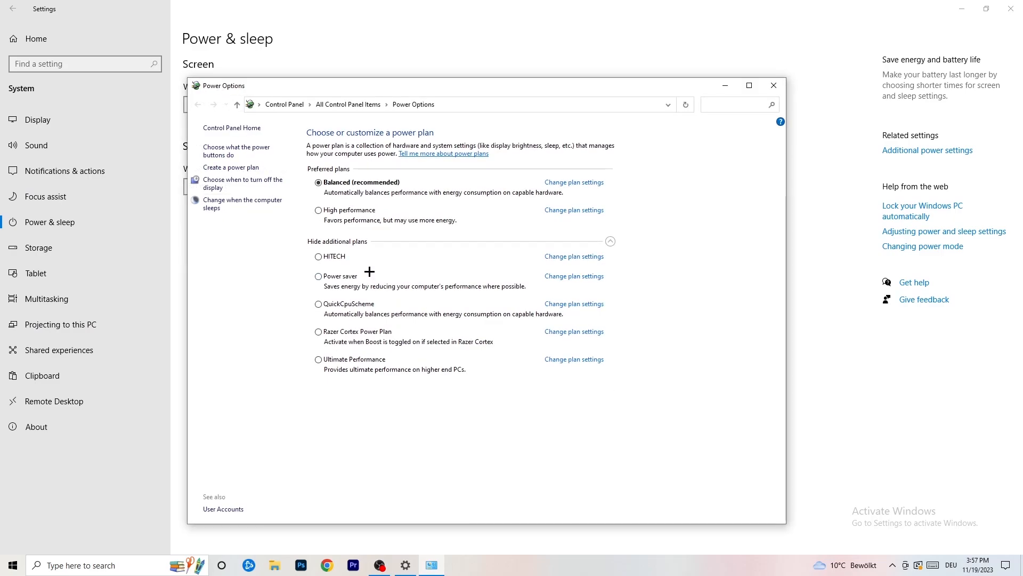
{"action": "left_click", "coordinate": [610, 241]}
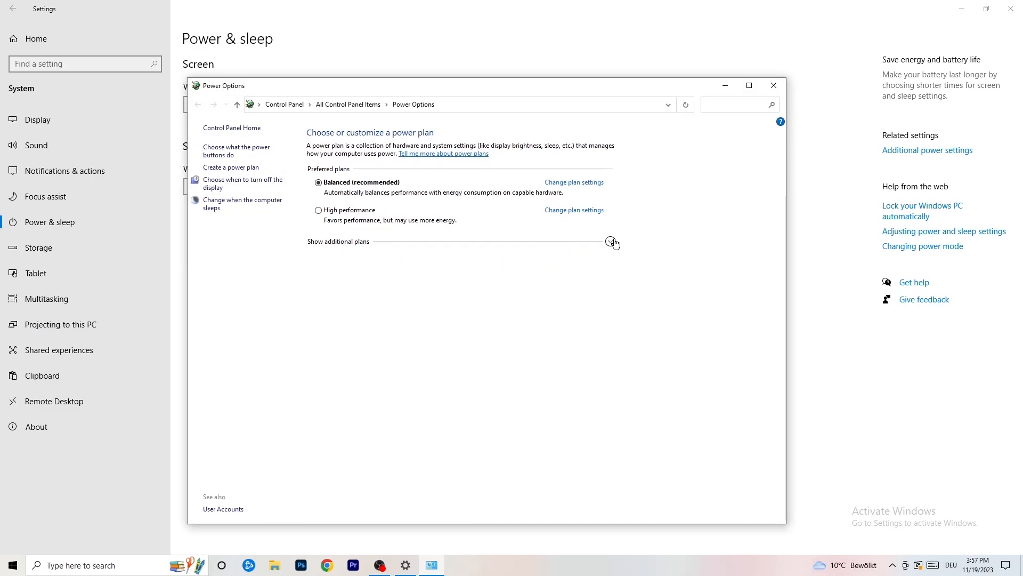
{"action": "left_click", "coordinate": [611, 242]}
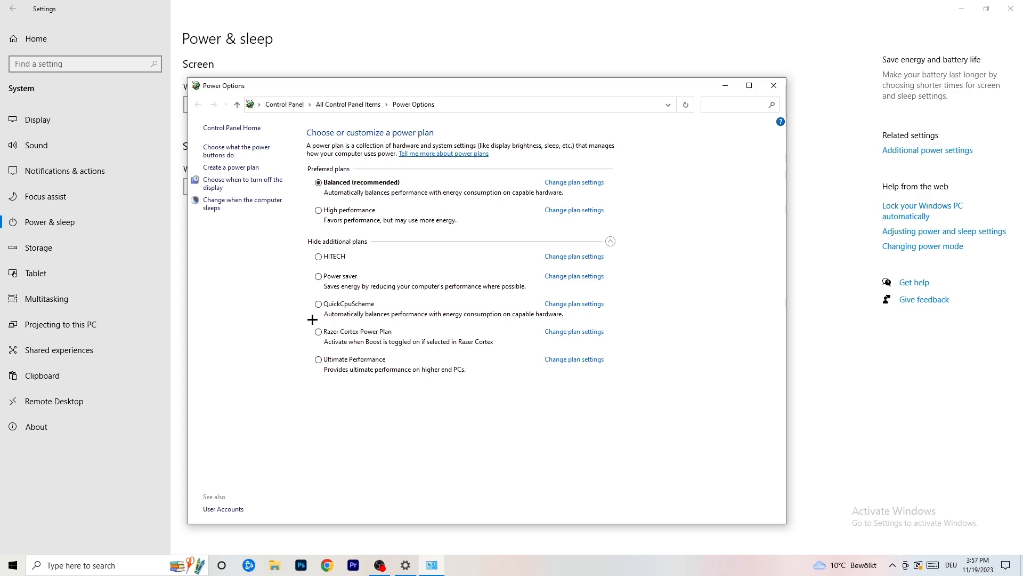
{"action": "left_click", "coordinate": [764, 87]}
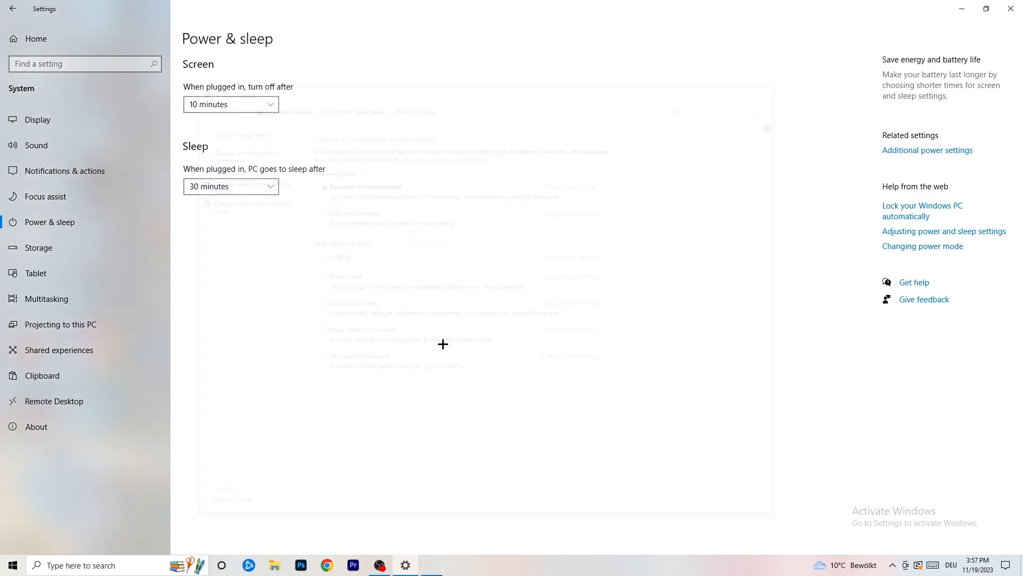
- Review the Storage Sense schedule and temporary file cleanup options in the storage settings, and close Settings
{"action": "left_click", "coordinate": [63, 248]}
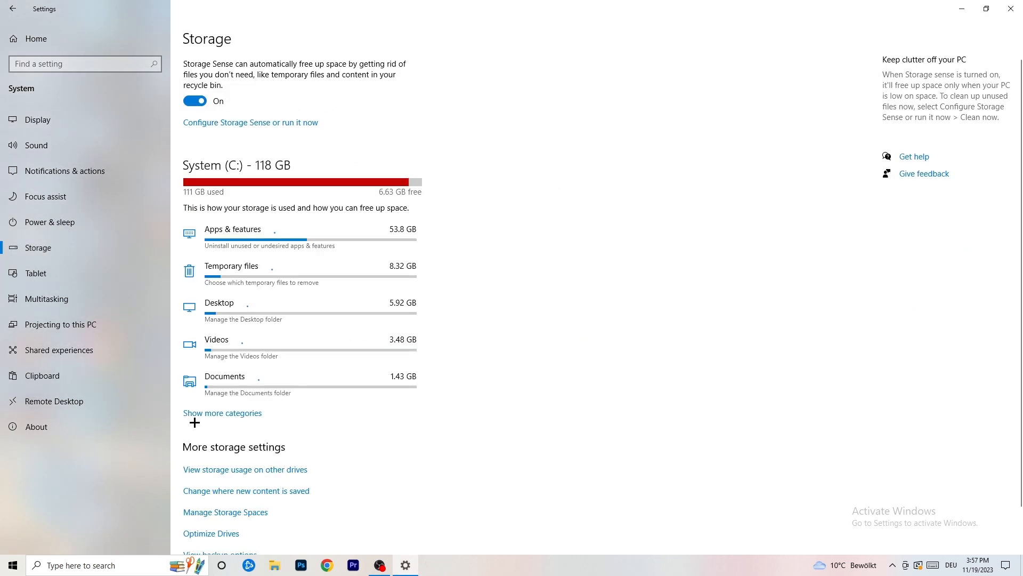
{"action": "left_click", "coordinate": [228, 127]}
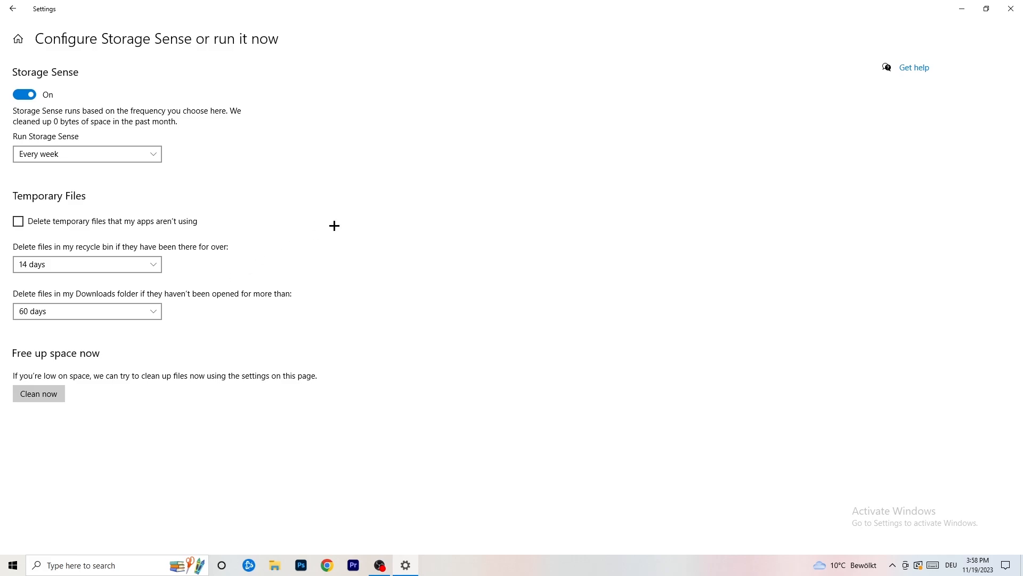
{"action": "left_click", "coordinate": [1011, 8]}
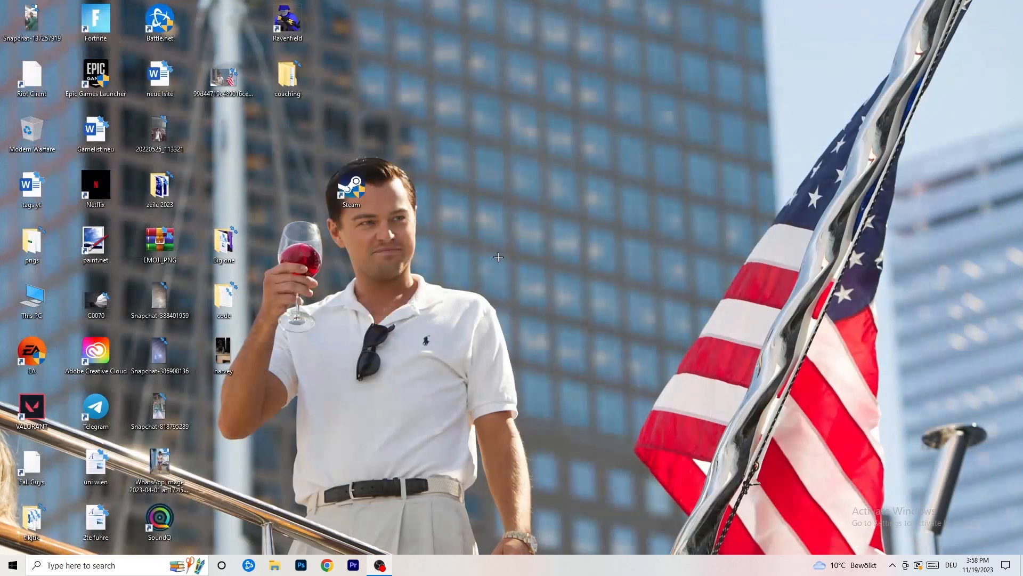